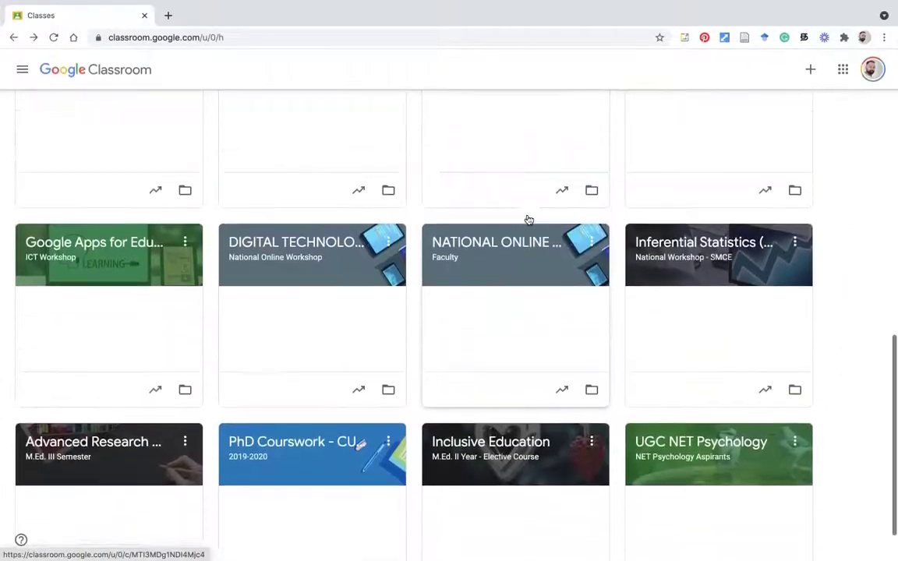
- Open the PG Diploma in Life Skill Education class card and view its Stream posts
scroll(529, 221, up, 10)
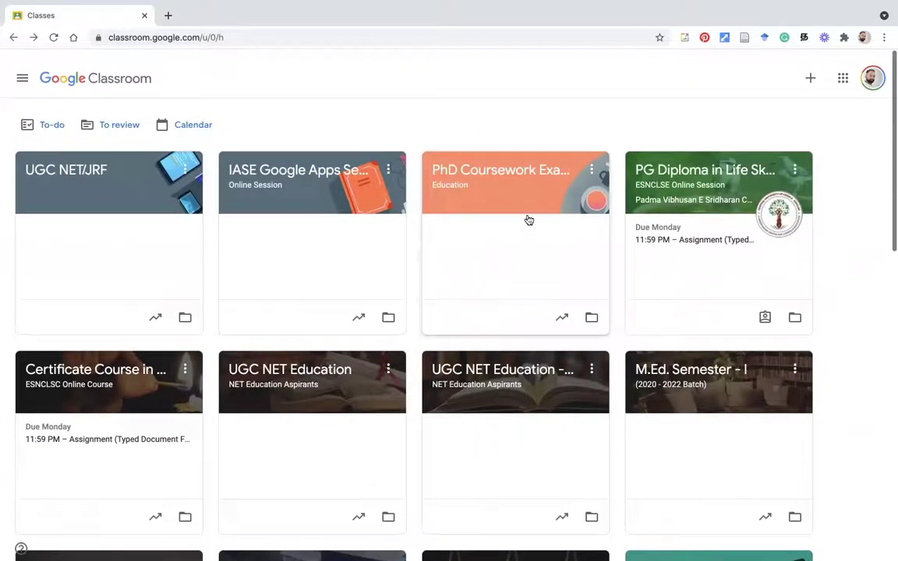
scroll(167, 269, down, 3)
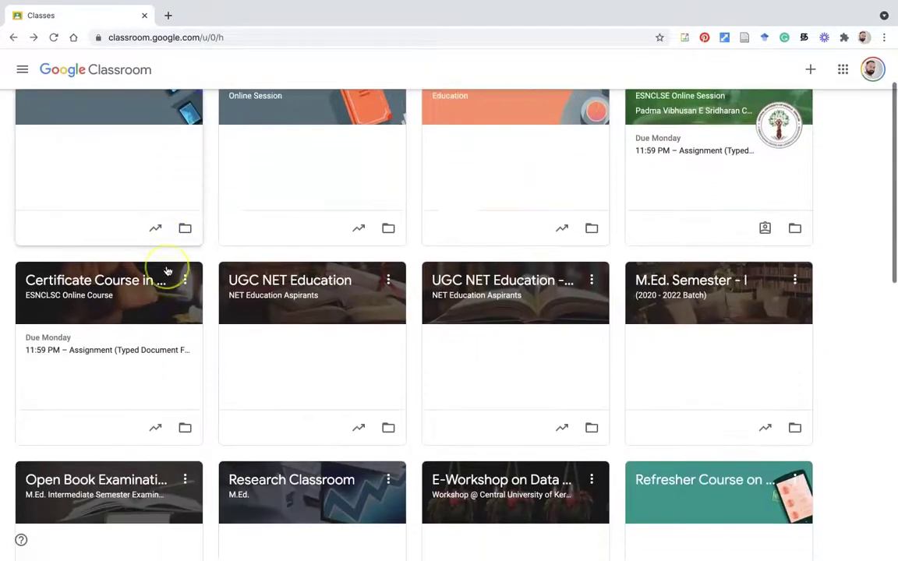
scroll(169, 269, up, 3)
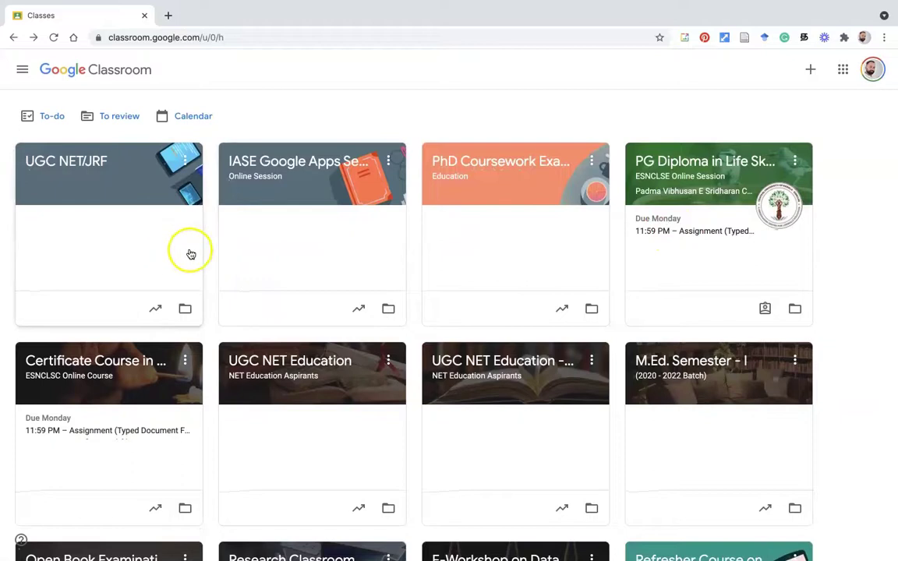
scroll(304, 234, down, 1)
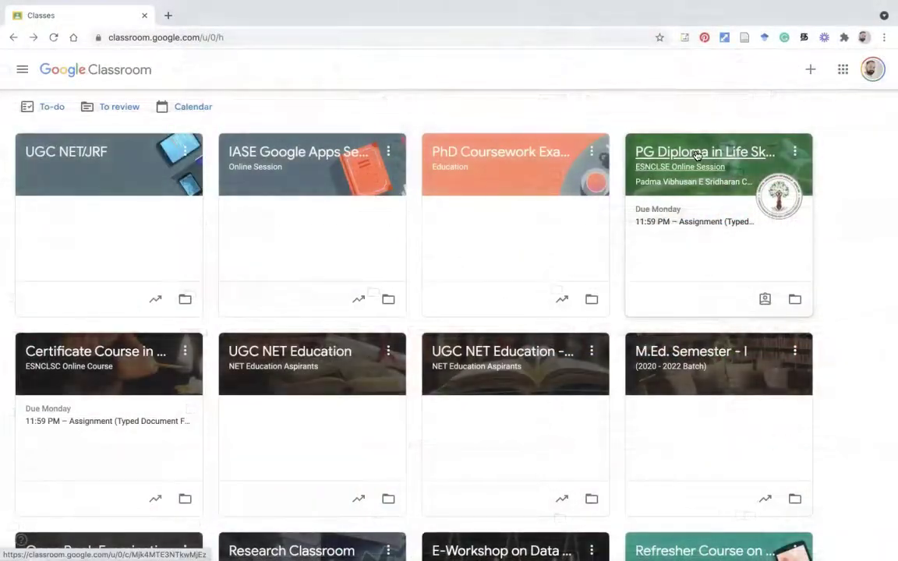
click(698, 154)
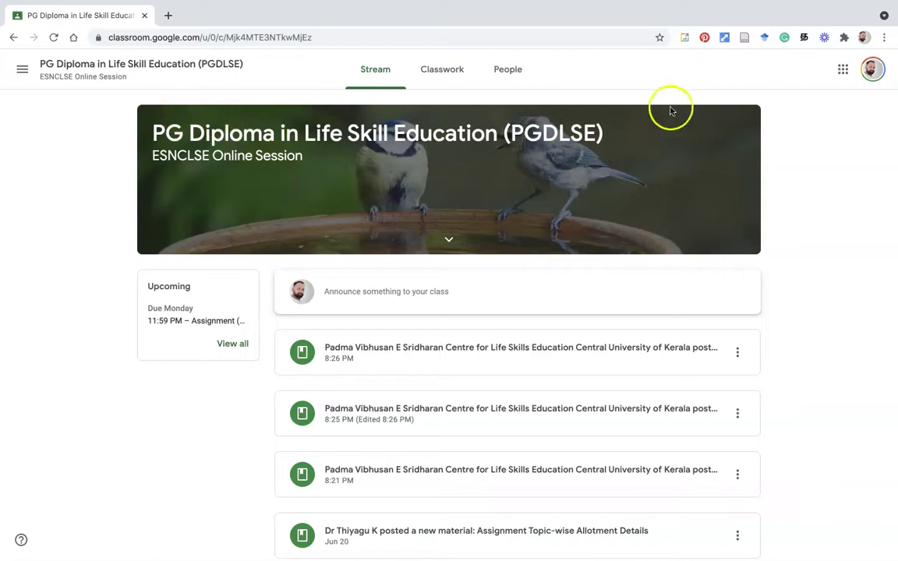
scroll(791, 115, down, 1)
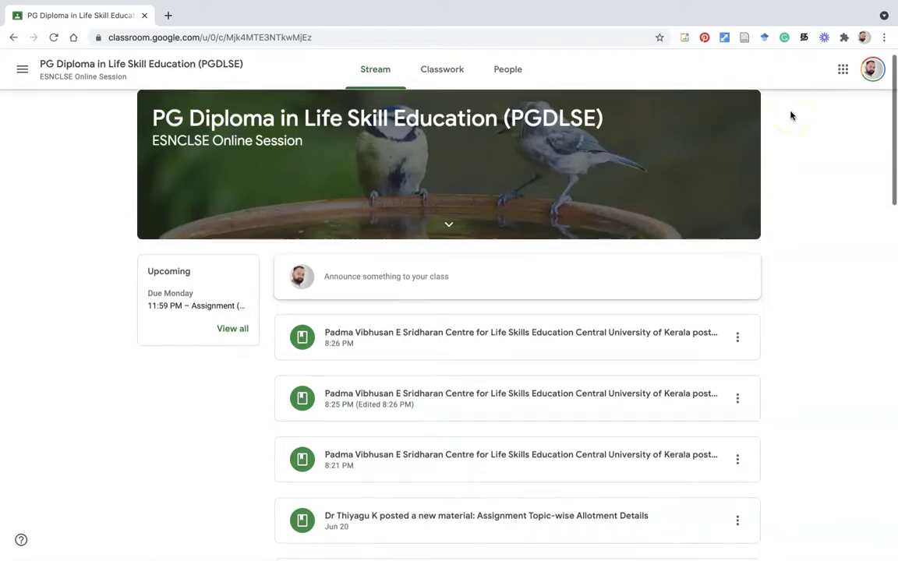
scroll(790, 115, up, 1)
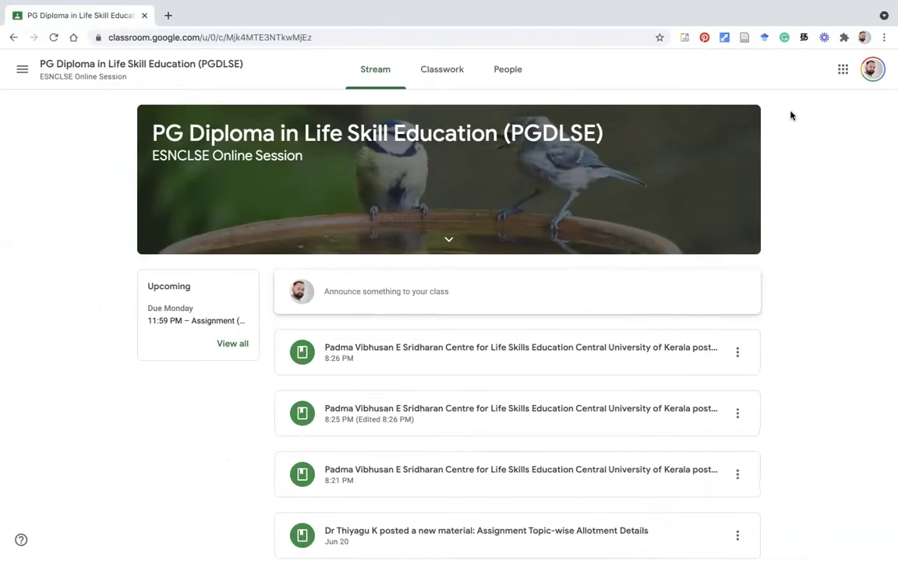
scroll(606, 124, down, 1)
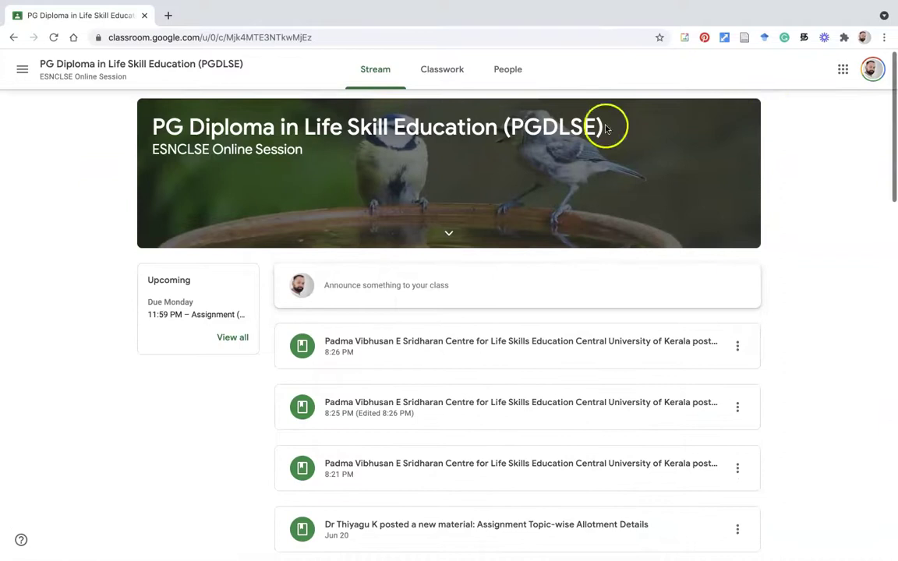
- Go to the class's Classwork page and briefly view the Assignment topic on its own
click(440, 77)
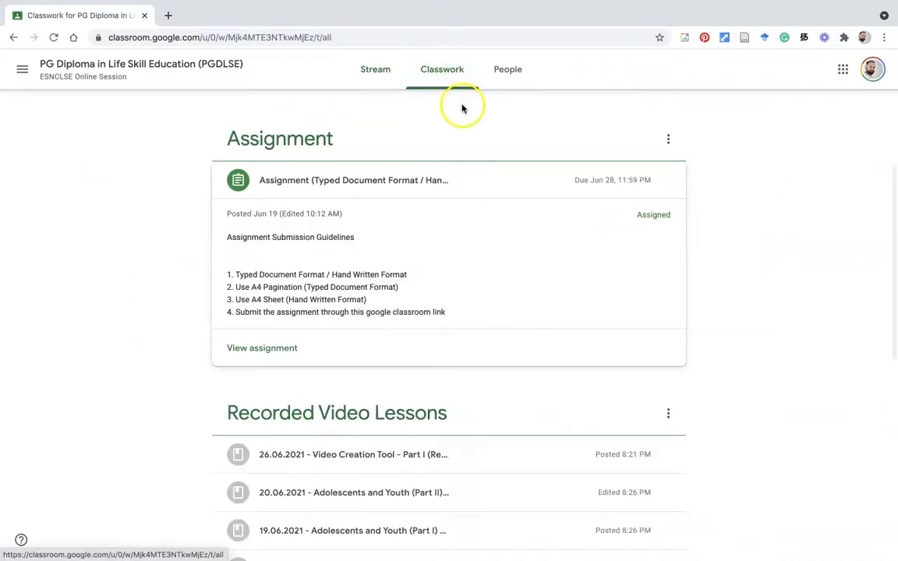
scroll(451, 137, up, 4)
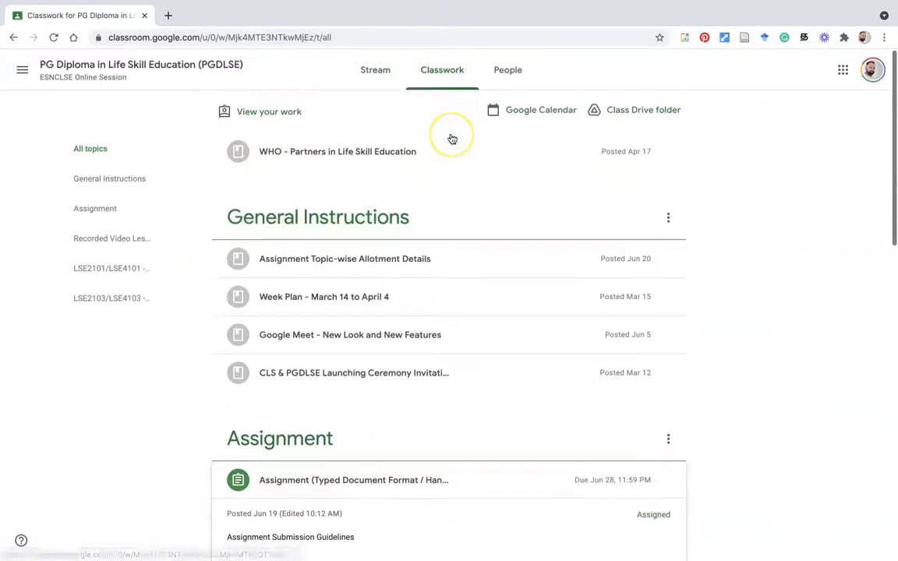
scroll(452, 140, down, 4)
scroll(452, 203, down, 5)
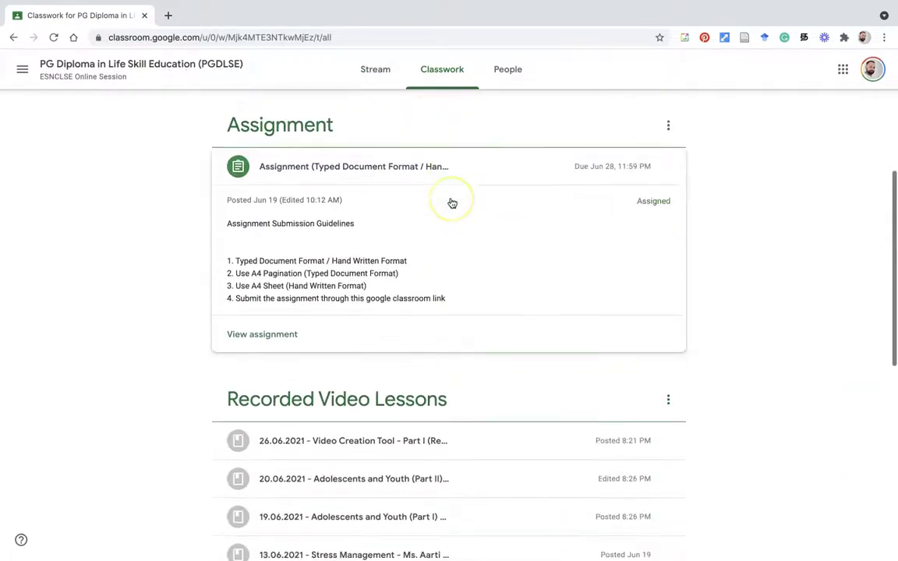
scroll(453, 203, down, 3)
scroll(452, 203, up, 6)
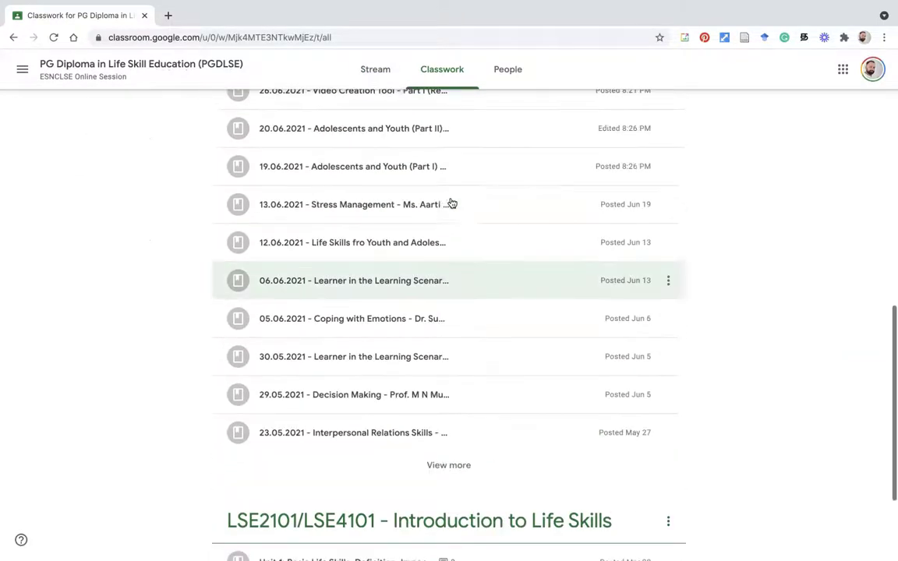
click(439, 195)
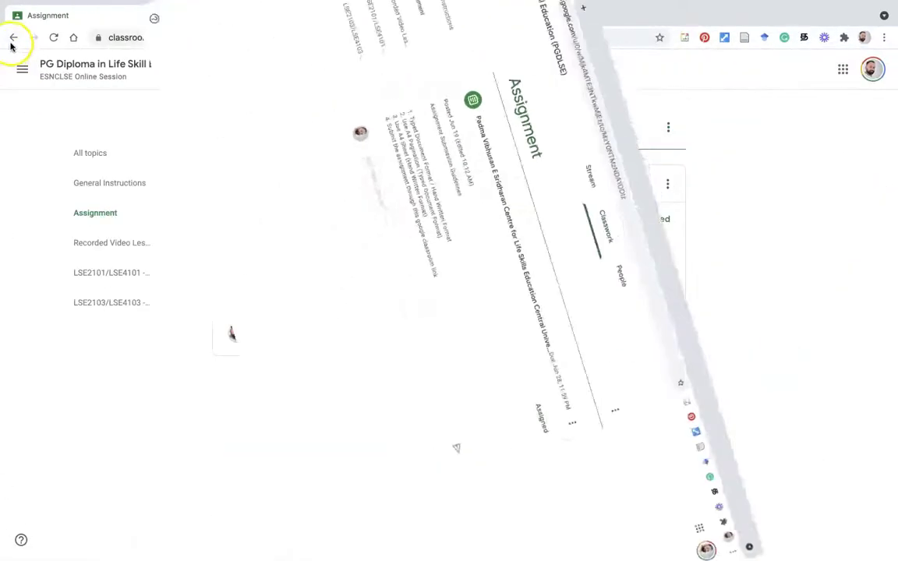
click(13, 36)
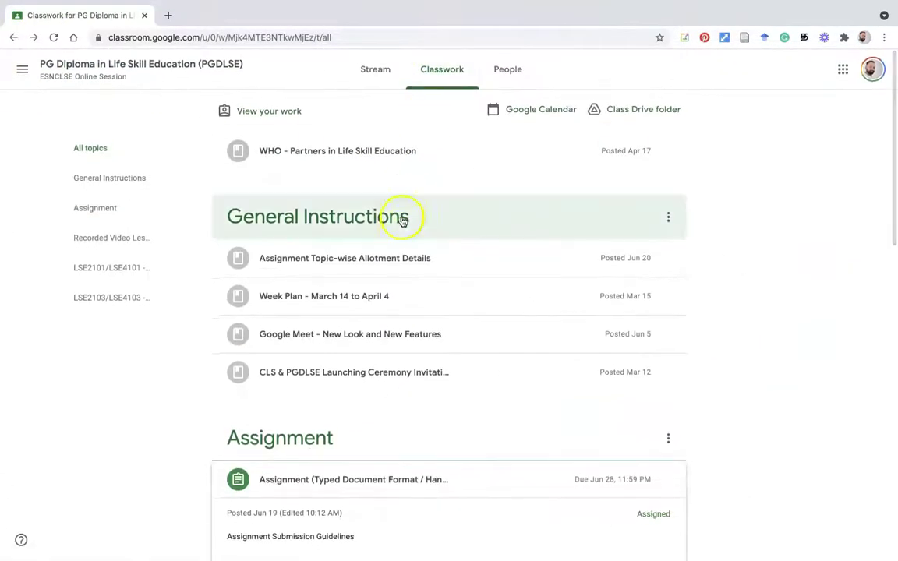
- Expand the Assignment post to show its submission guidelines, due Jun 28, 11:59 PM
scroll(393, 288, down, 2)
scroll(304, 328, down, 2)
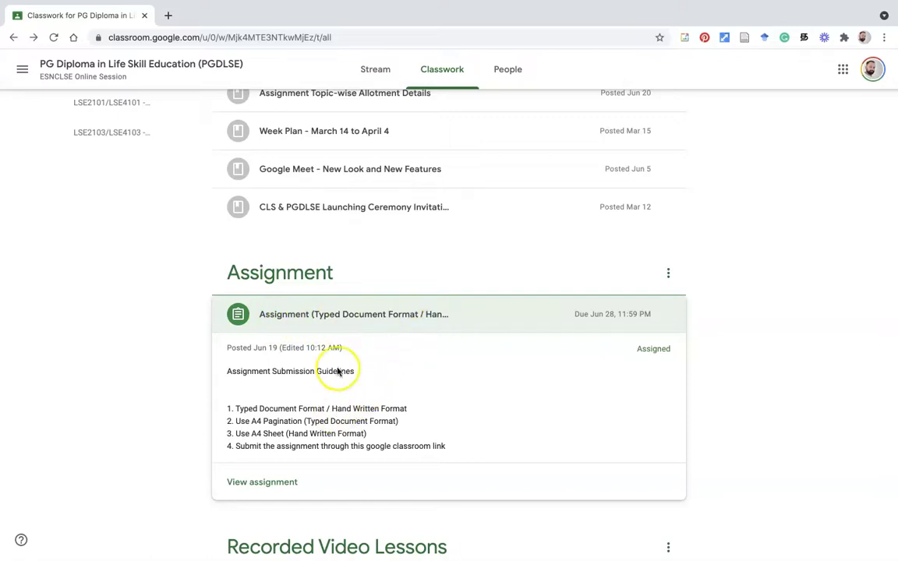
click(400, 318)
mouse_move(394, 325)
mouse_down()
mouse_move(382, 332)
mouse_move(385, 323)
mouse_move(313, 323)
mouse_up()
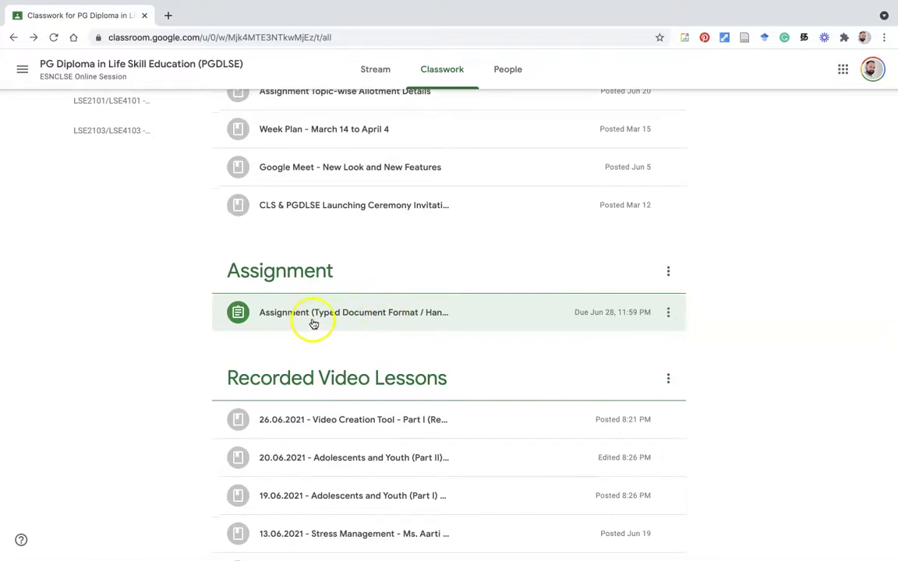
click(327, 320)
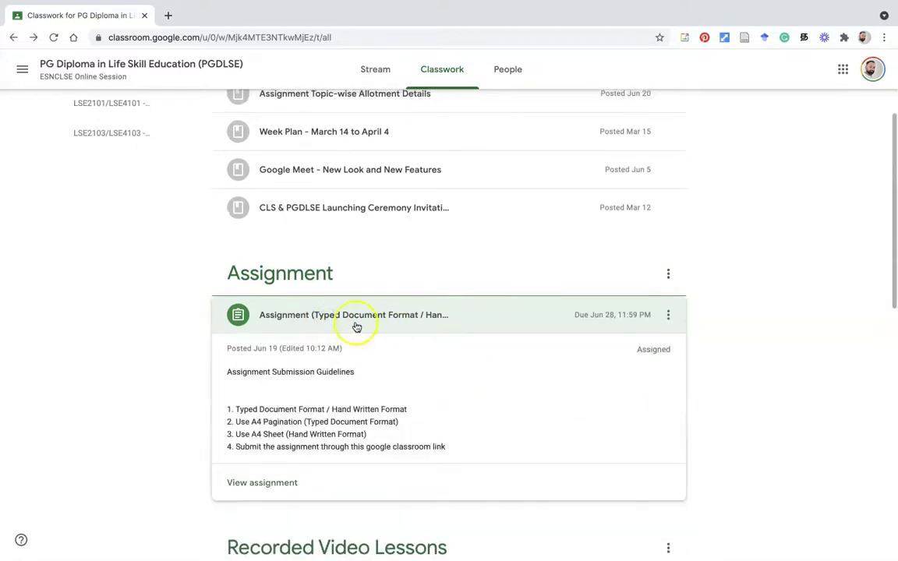
drag(240, 408, 216, 381)
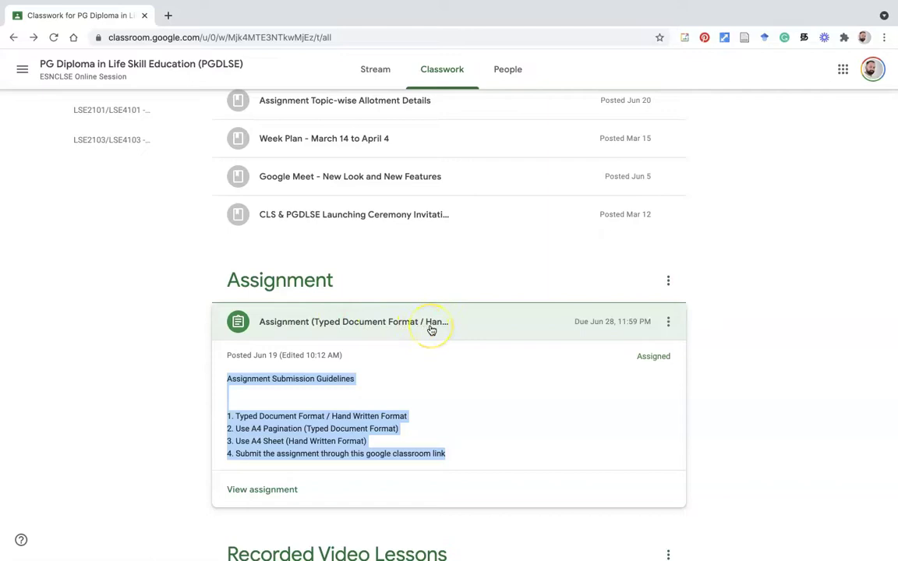
click(267, 495)
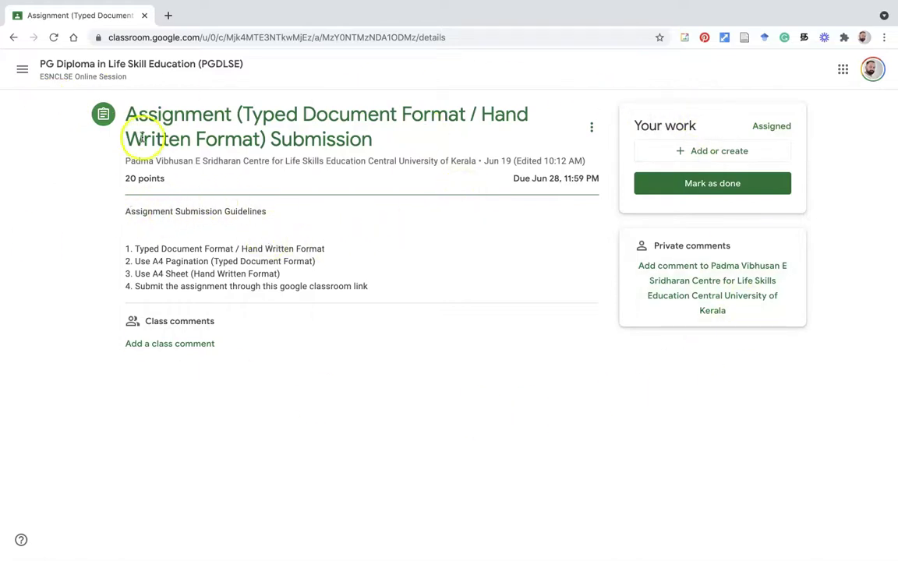
drag(137, 115, 352, 141)
drag(124, 212, 364, 293)
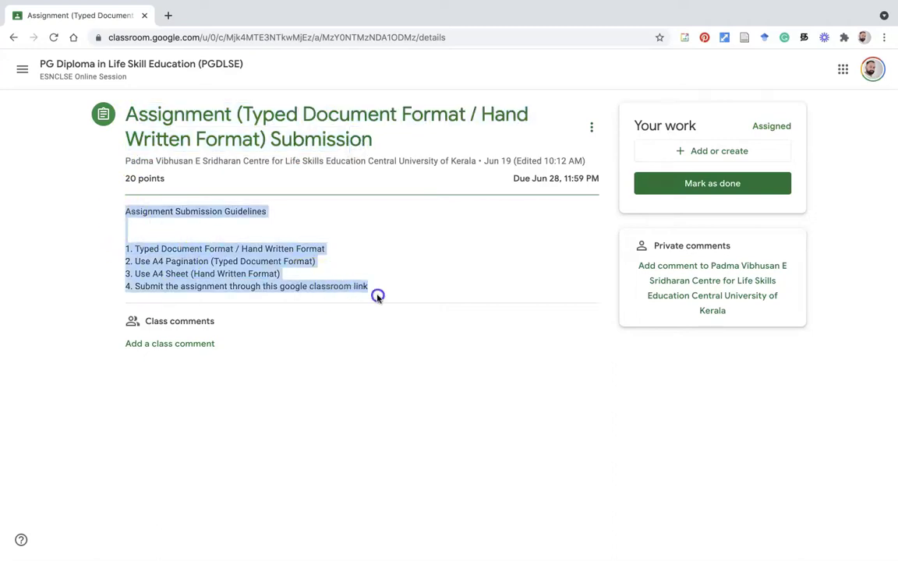
- Choose File under Add or create to open the Insert files using Google Drive Upload dialog
click(719, 156)
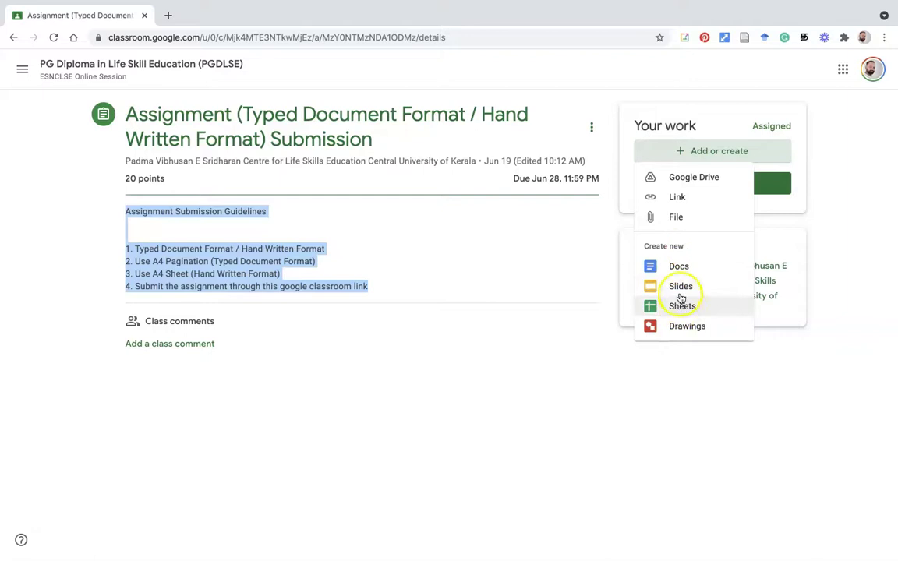
click(676, 217)
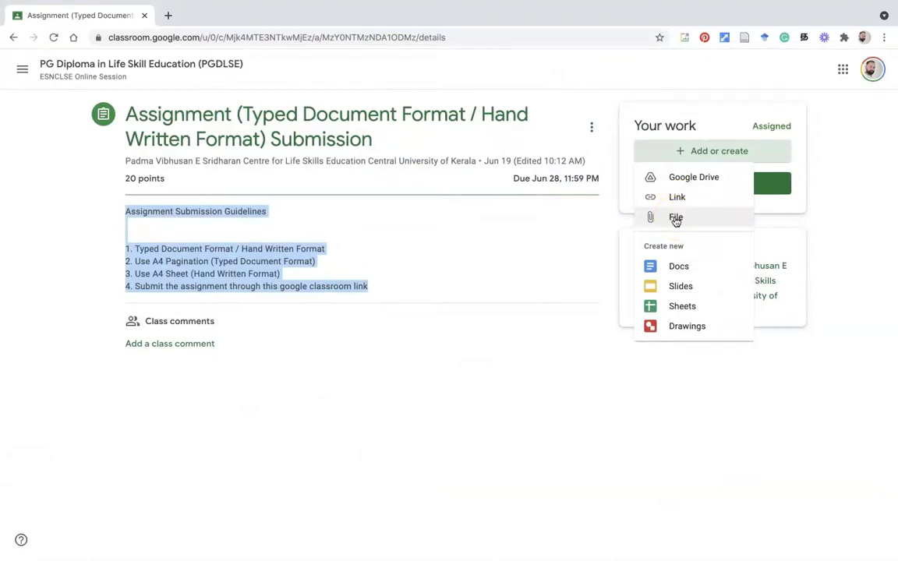
click(676, 219)
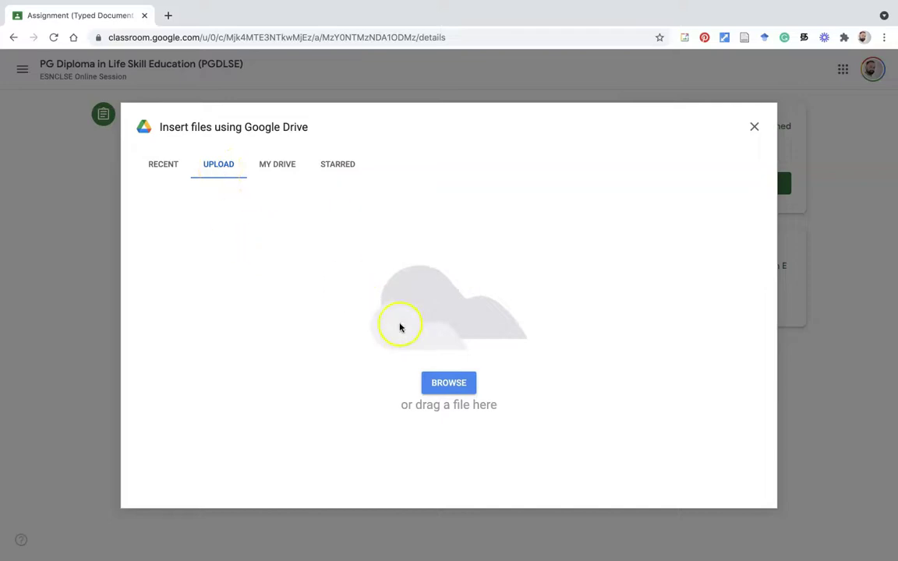
- Upload both Cyber Mindfulness files, PDF and Word, from the Desktop's Assignment folder
click(445, 385)
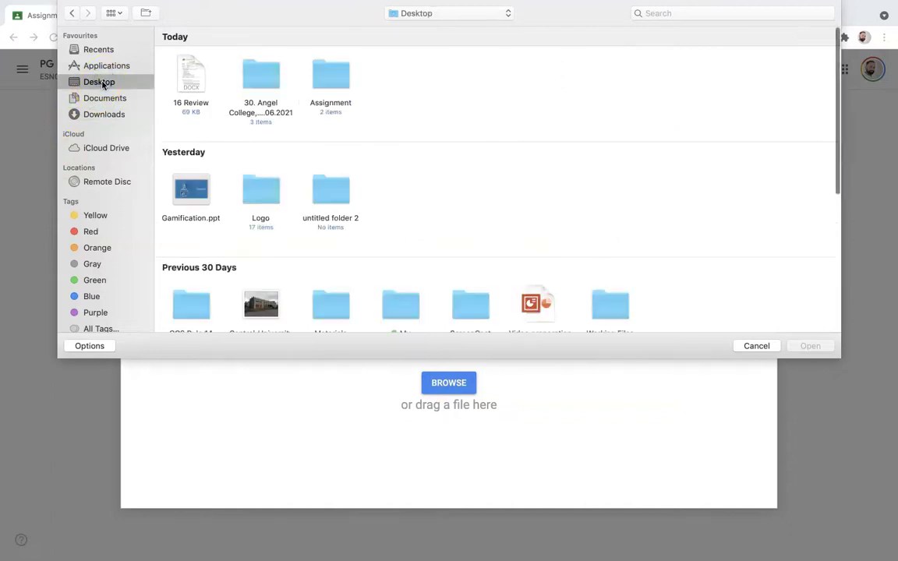
click(332, 82)
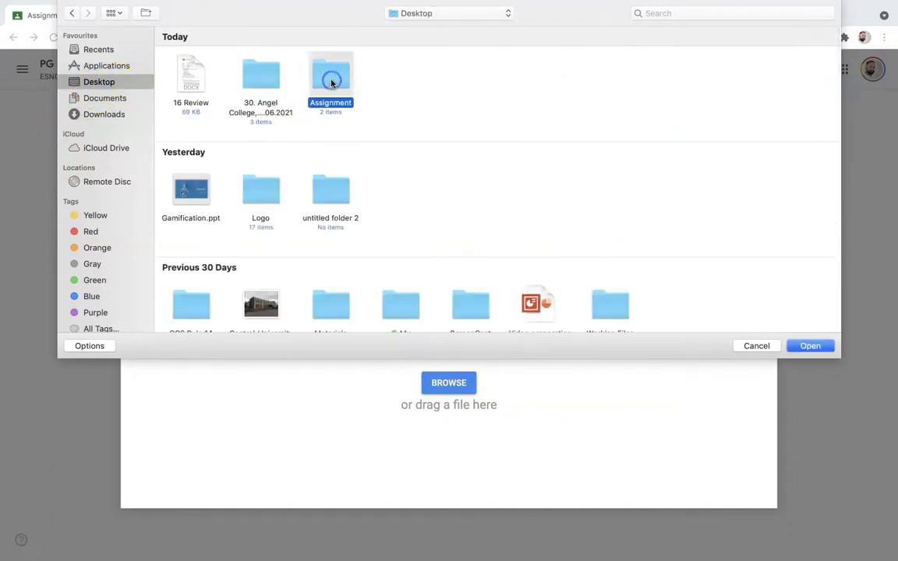
double_click(331, 82)
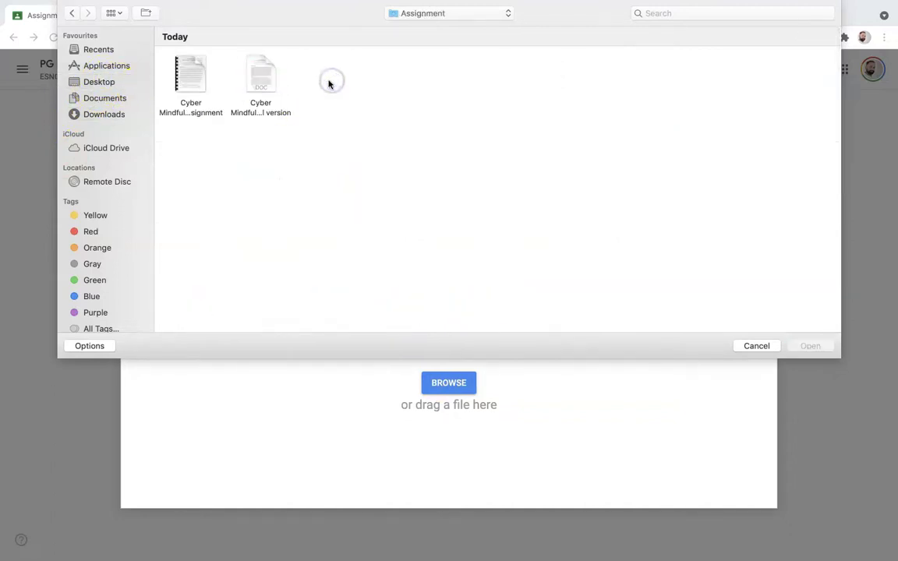
click(193, 70)
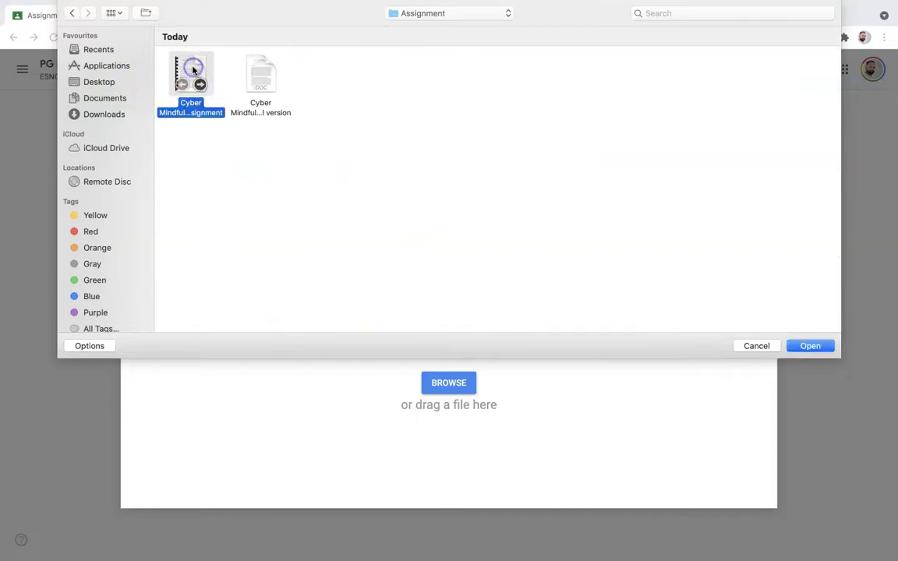
super+click(261, 71)
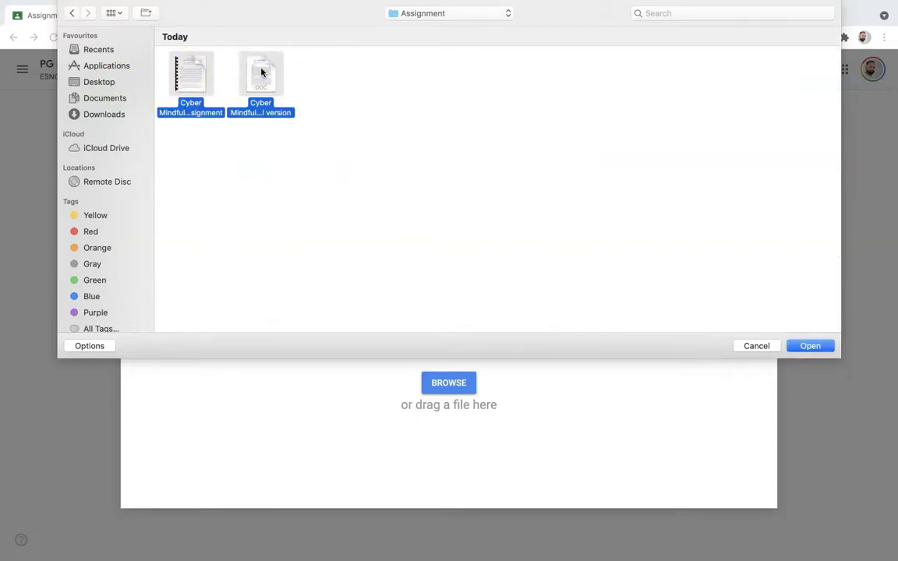
click(811, 346)
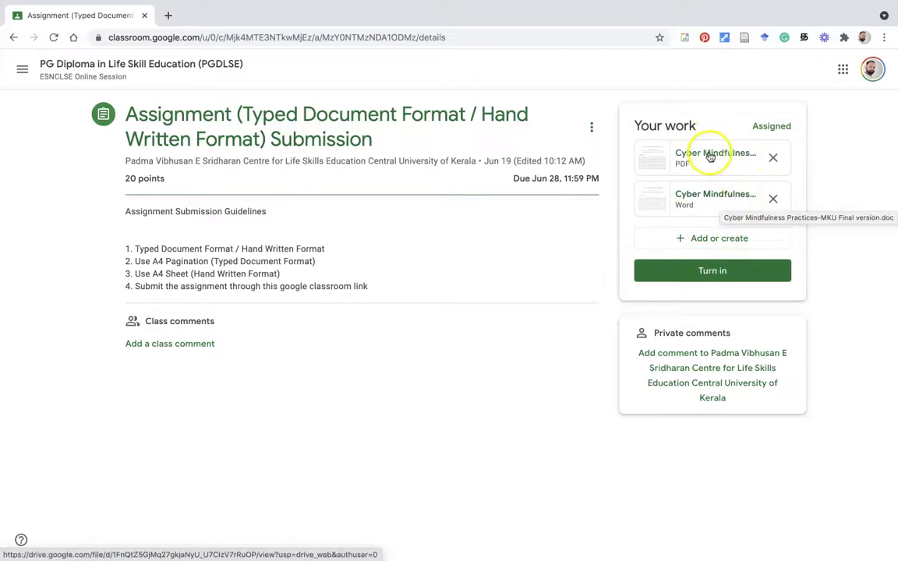
click(712, 242)
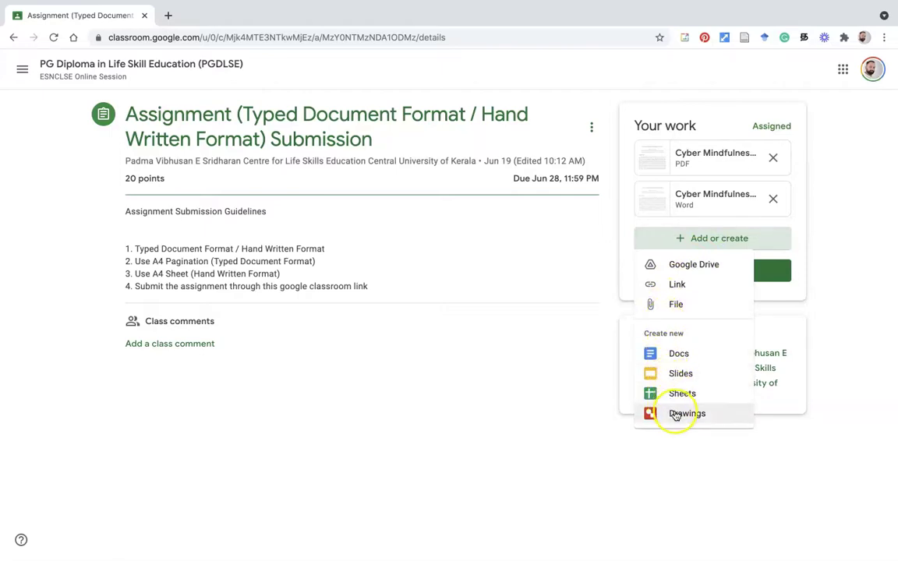
click(566, 374)
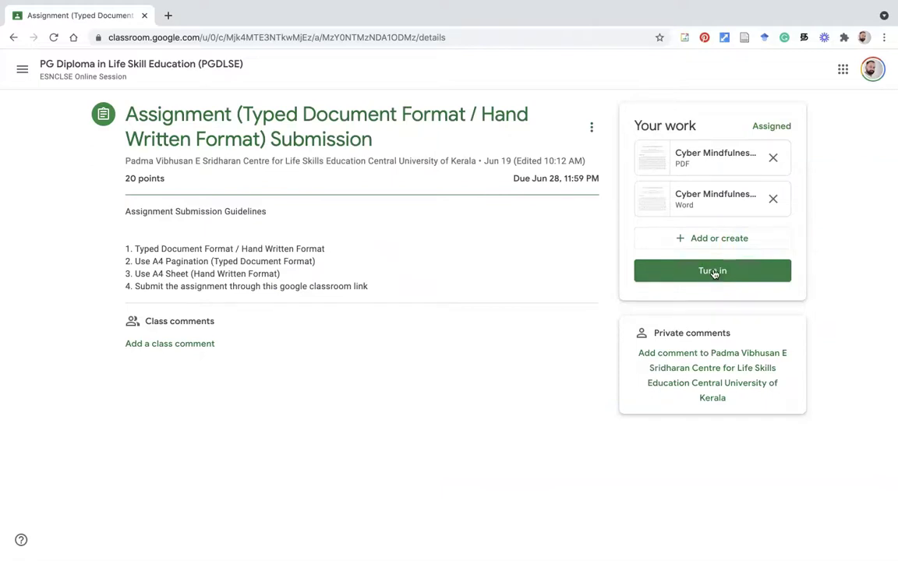
- Turn in the assignment, confirming the two Cyber Mindfulness attachments in the dialog
click(713, 271)
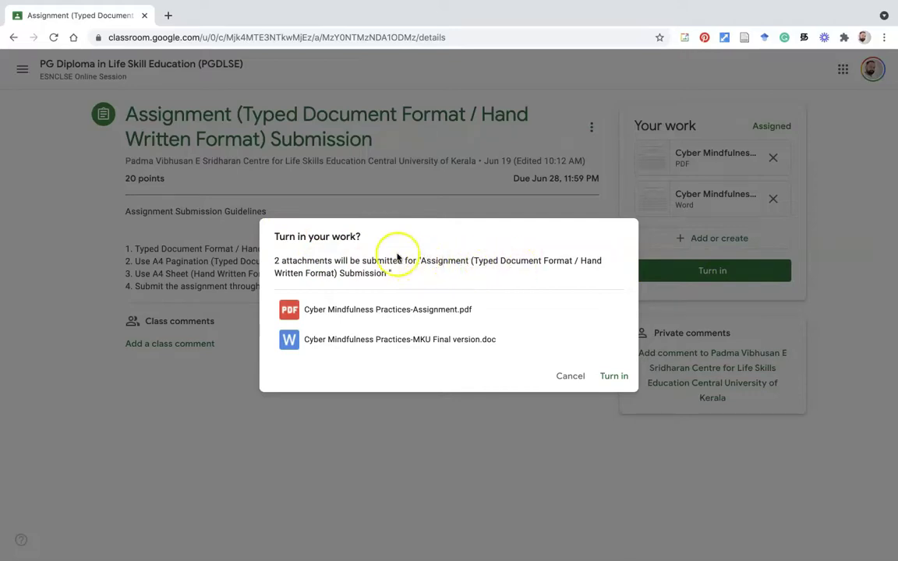
drag(417, 259, 418, 273)
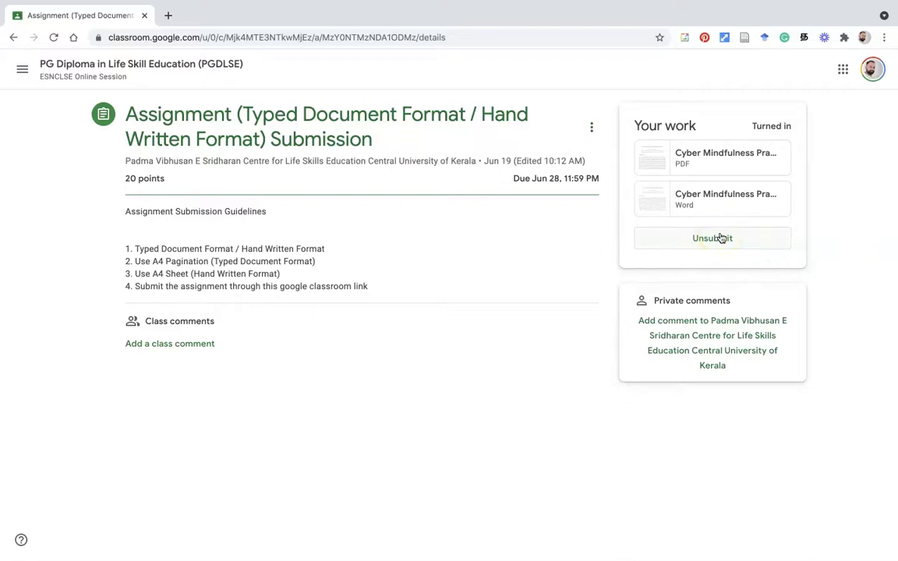
- Return to the Classwork list and expand the Assignment post to check its Turned in status
key(alt+Left)
scroll(492, 485, down, 1)
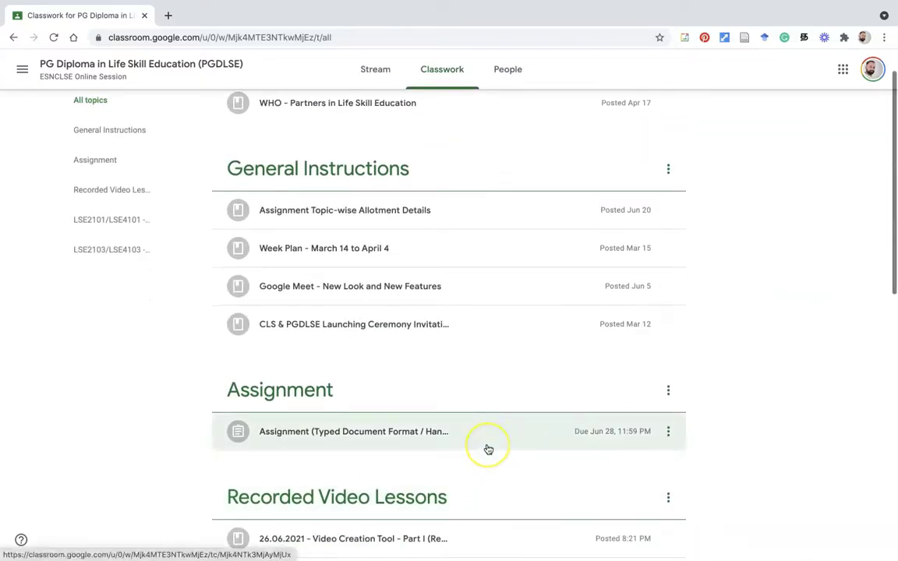
scroll(488, 449, down, 4)
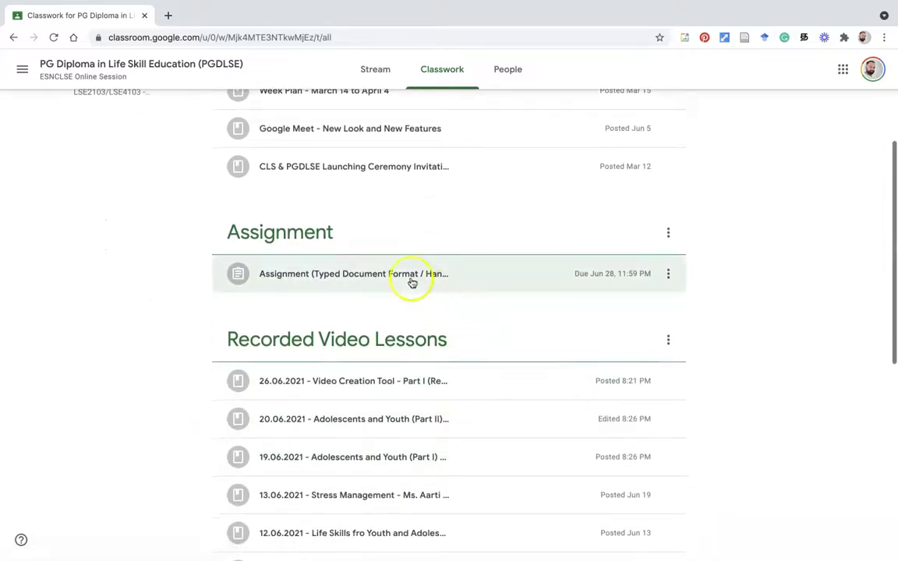
click(352, 275)
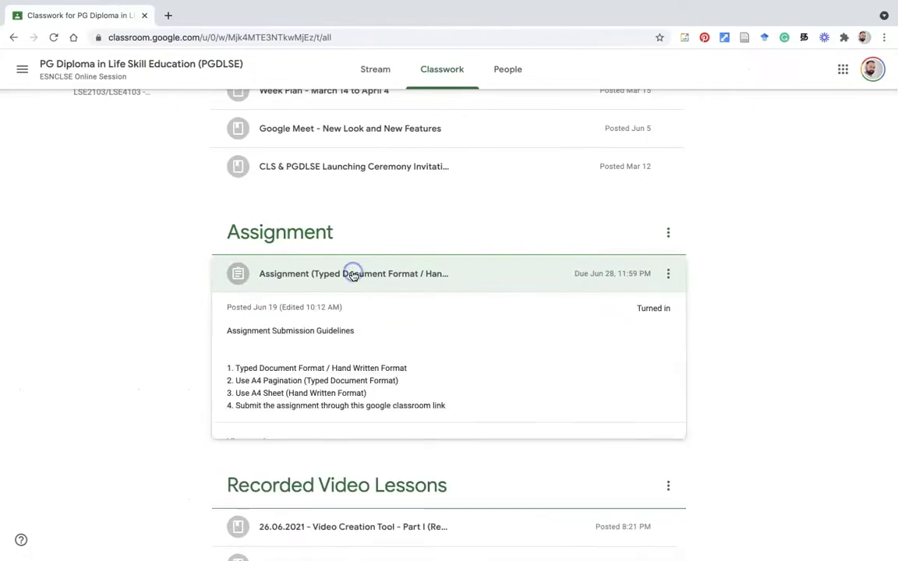
scroll(546, 316, down, 1)
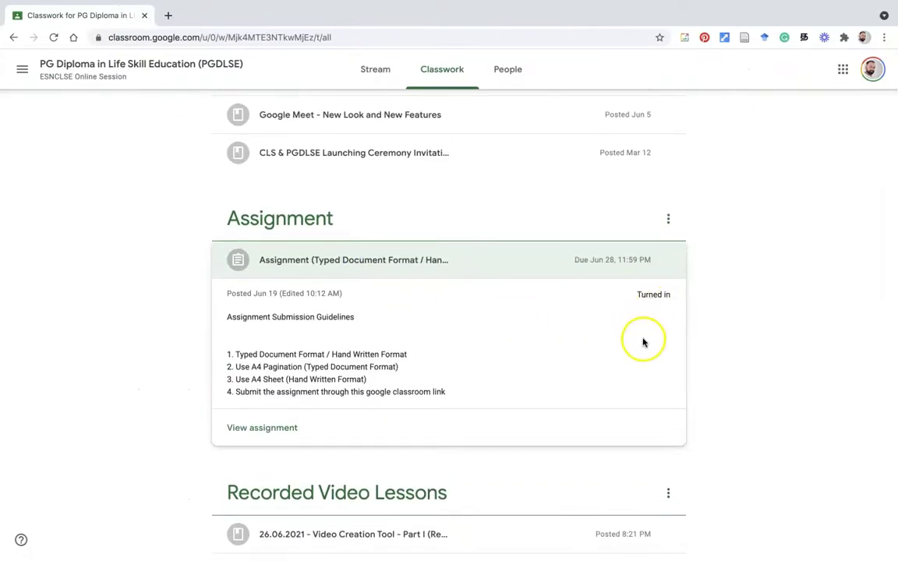
- Open the full assignment page showing both Cyber Mindfulness files under Your work
click(282, 428)
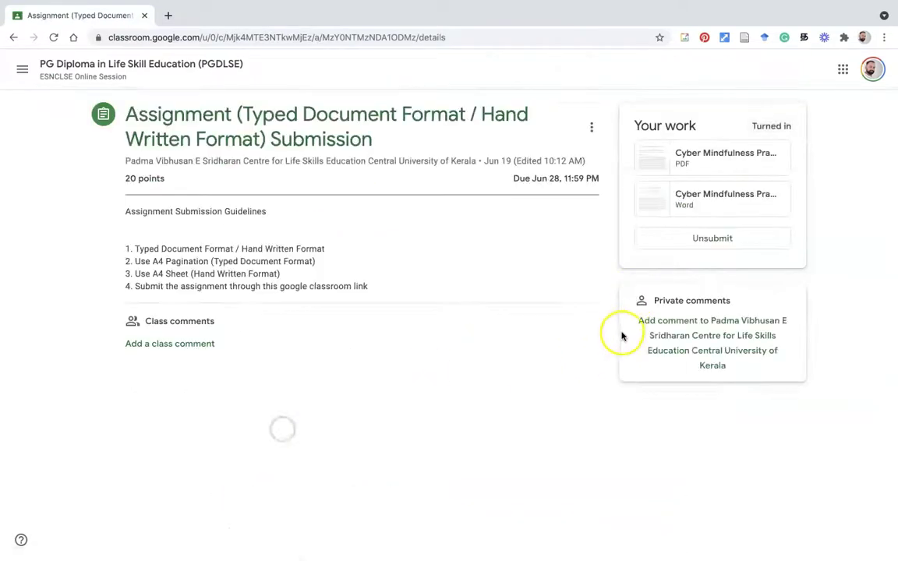